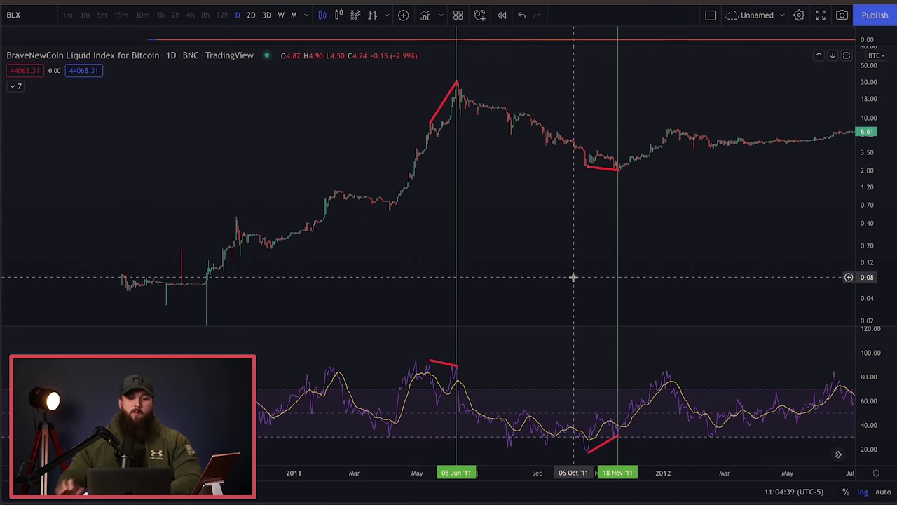
- Zoom in on the 2011 chart and pan forward toward the 2013 rally
scroll(445, 180, "up", 1)
scroll(445, 180, "up", 2)
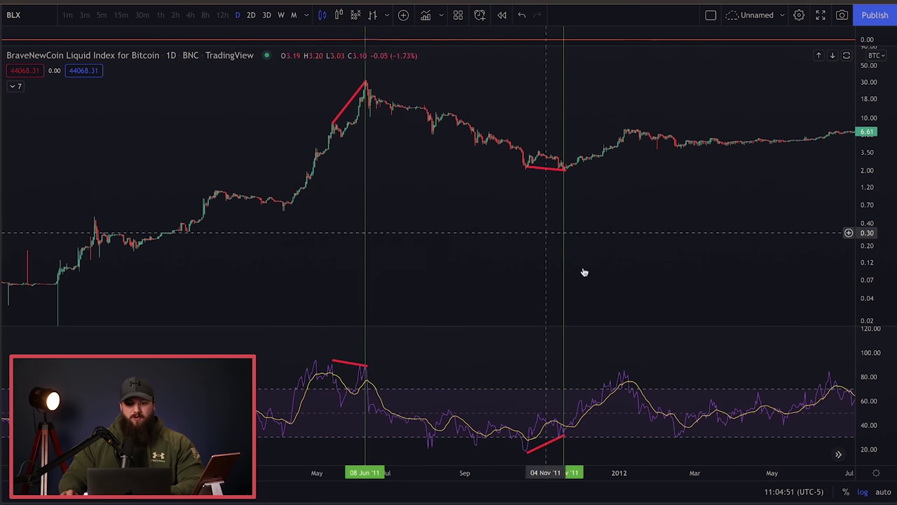
scroll(609, 255, "right", 3)
left_click_drag(609, 256, 577, 260)
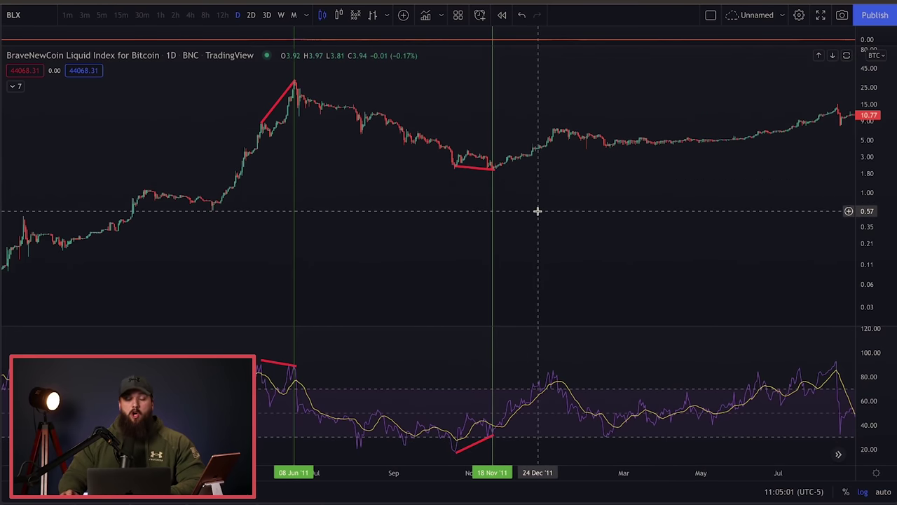
left_click_drag(619, 252, 437, 326)
left_click_drag(627, 248, 342, 283)
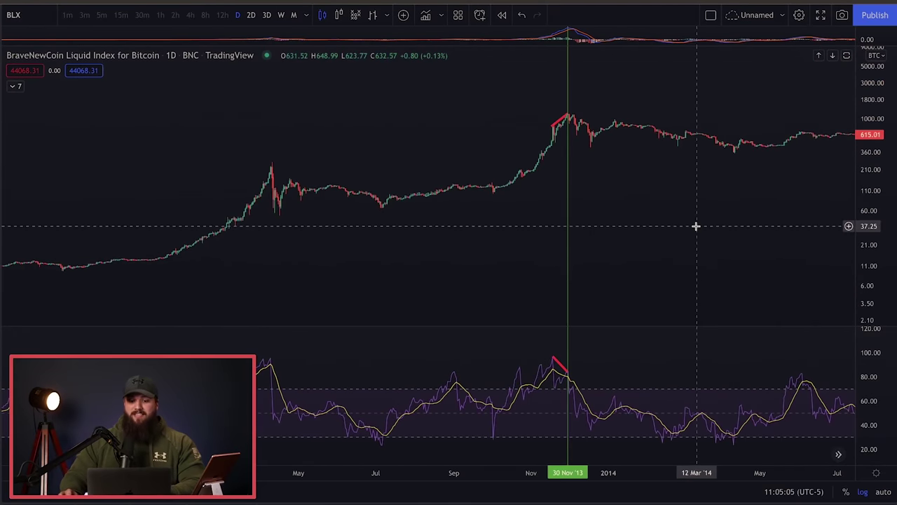
- Centre the 30 Nov 2013 peak and its red divergence lines, with the 2014 decline visible
left_click_drag(694, 226, 565, 188)
scroll(565, 189, "down", 3)
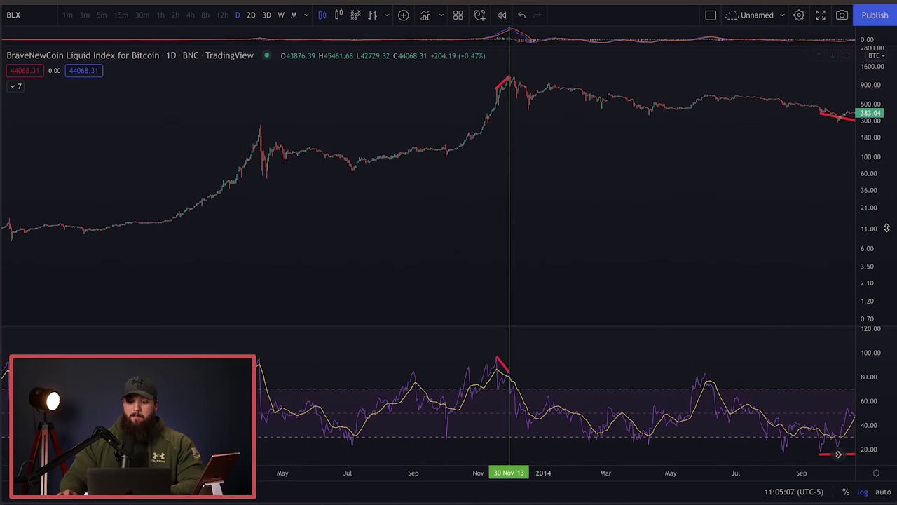
left_click_drag(741, 201, 696, 216)
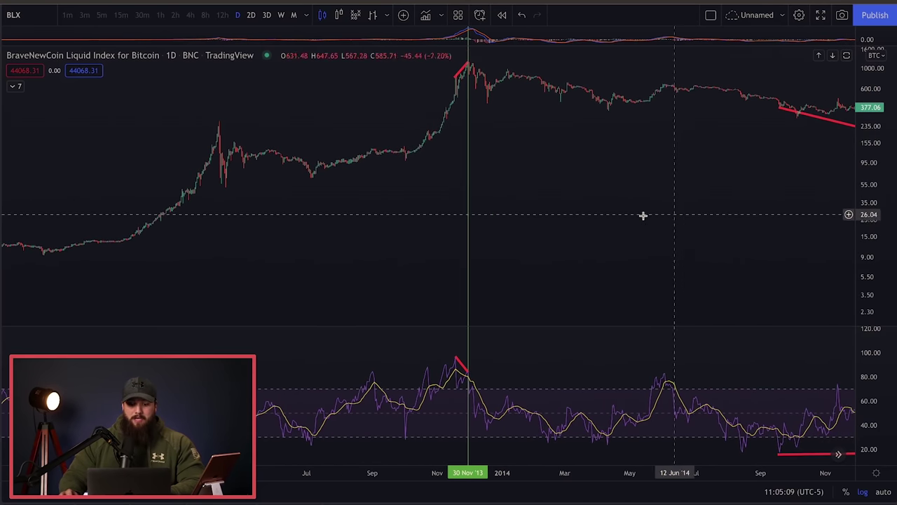
scroll(463, 140, "up", 3)
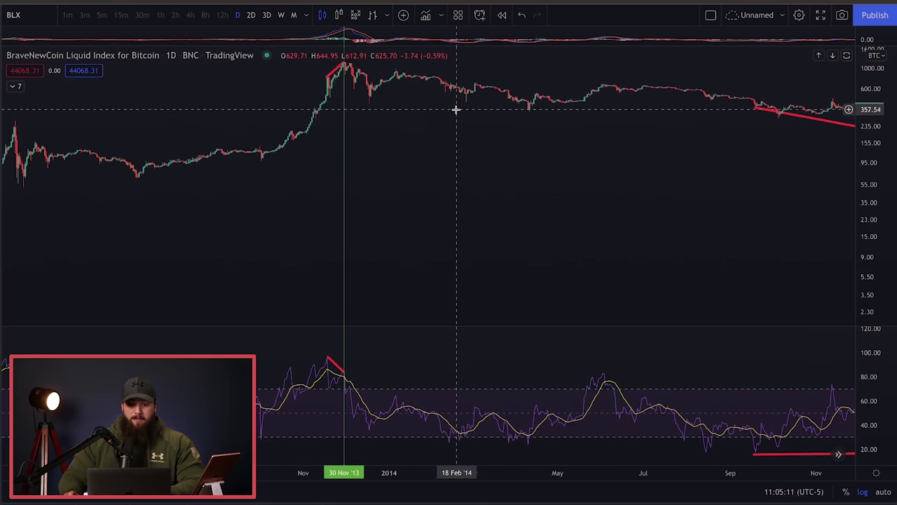
left_click_drag(462, 108, 568, 251)
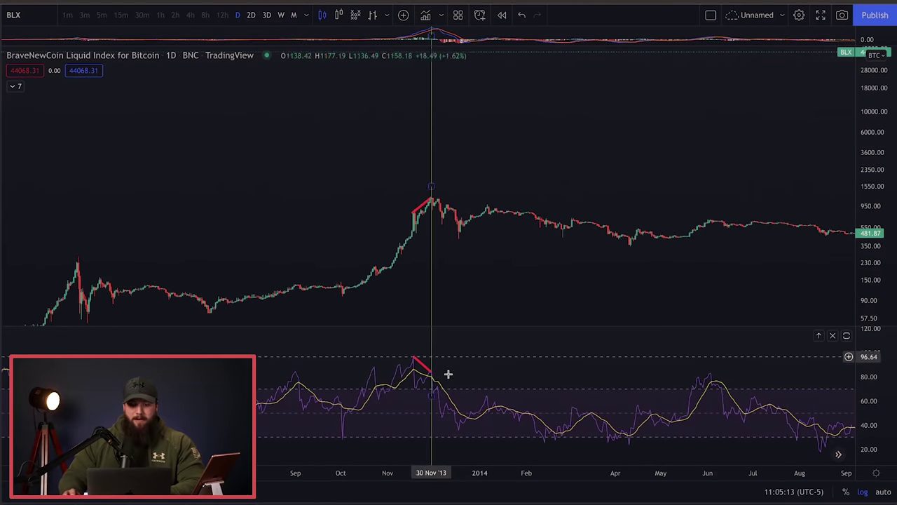
left_click_drag(568, 313, 348, 250)
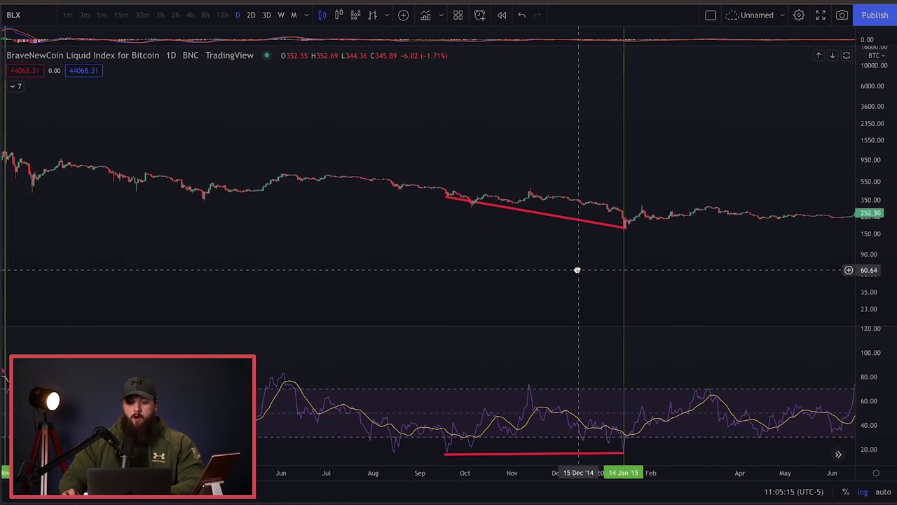
- Auto-fit the price scale and pan from the January 2015 low to the December 2017 peak
double_click(868, 224)
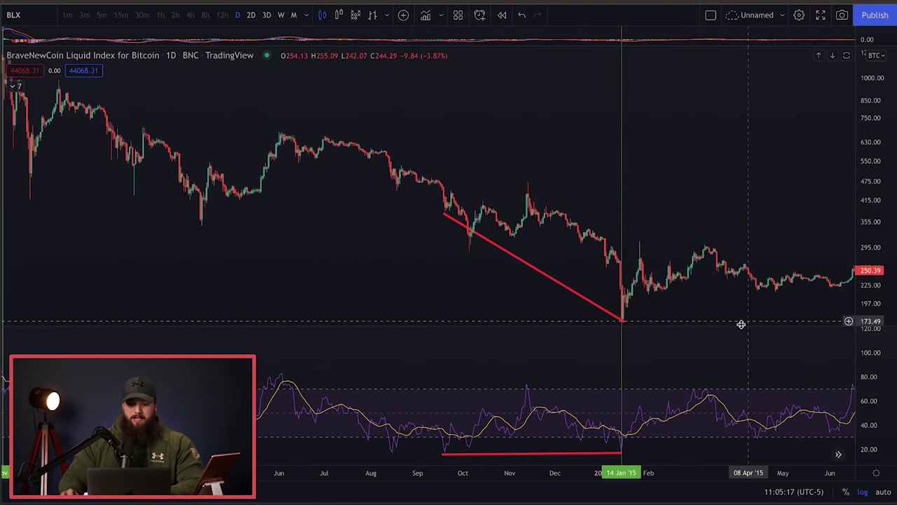
left_click_drag(755, 206, 737, 128)
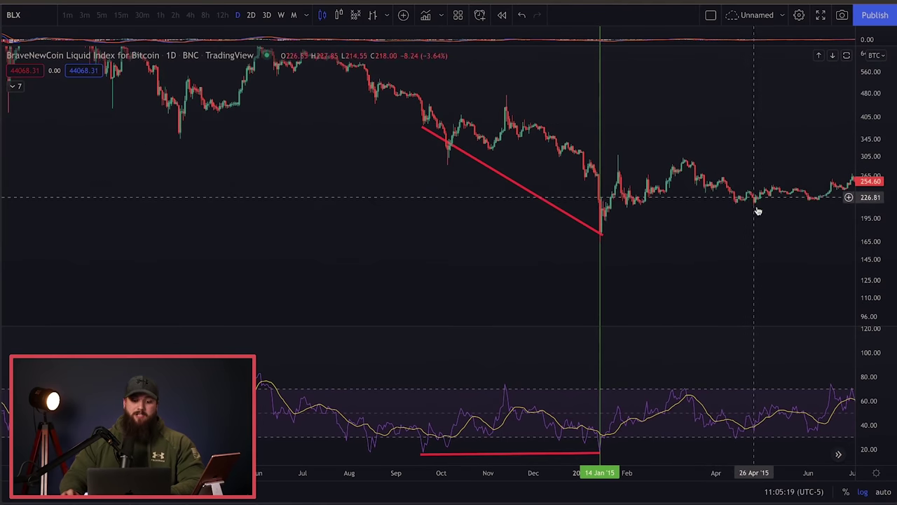
left_click_drag(776, 243, 310, 240)
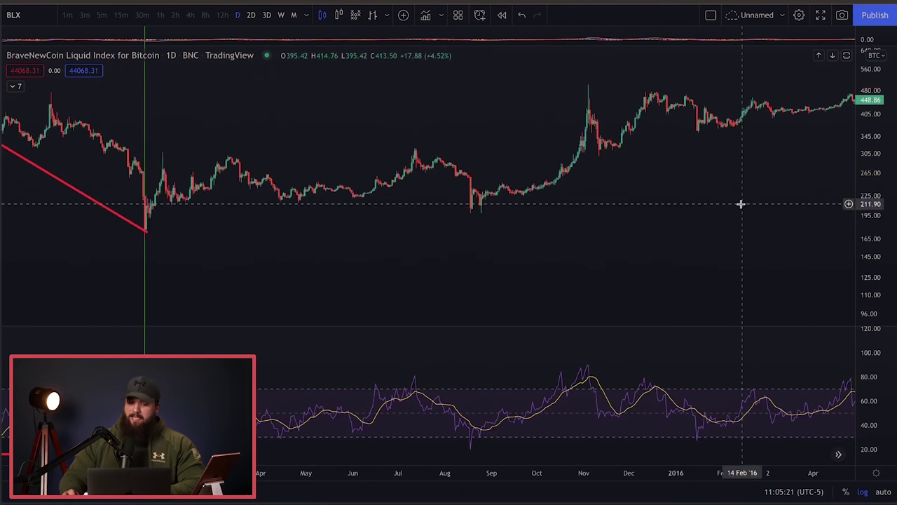
left_click_drag(740, 202, 297, 278)
left_click_drag(681, 232, 431, 293)
left_click_drag(806, 231, 340, 367)
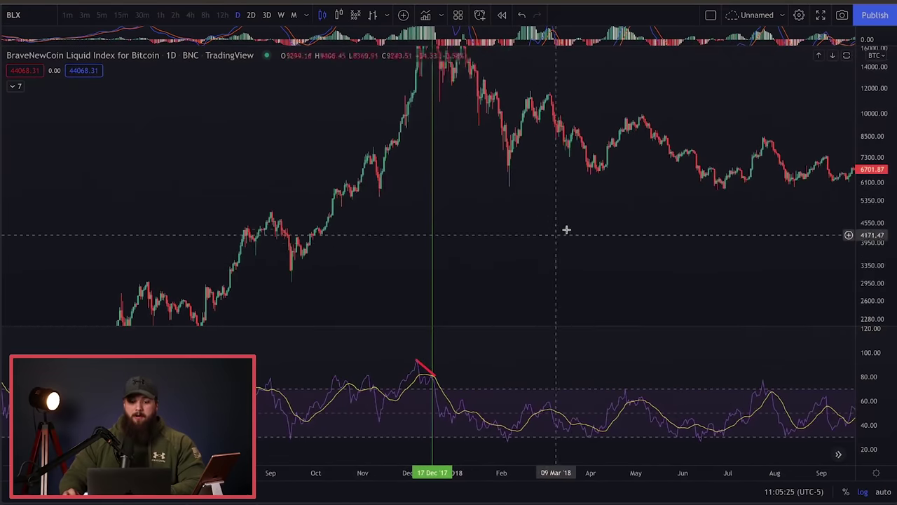
left_click_drag(565, 237, 556, 294)
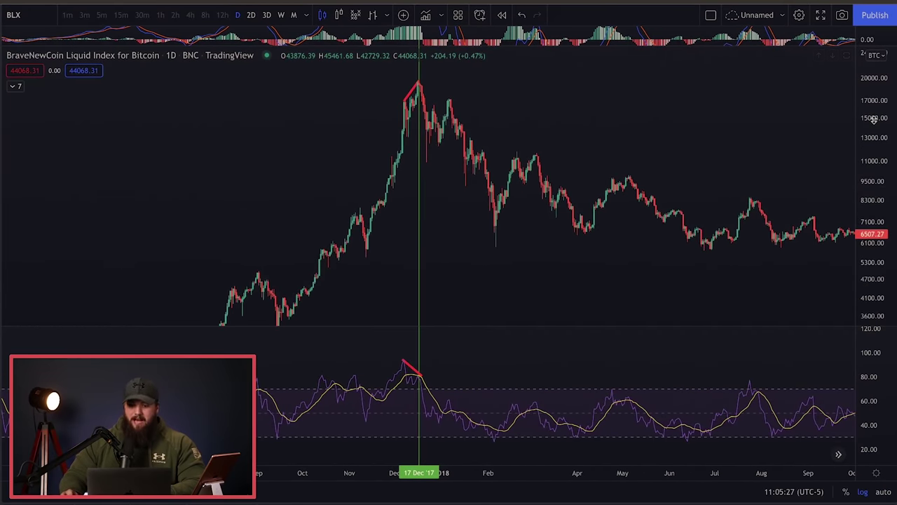
- Compress the price scale and recentre on the December 2017 top
left_click_drag(876, 114, 875, 123)
scroll(434, 224, "down", 3)
left_click_drag(435, 224, 625, 235)
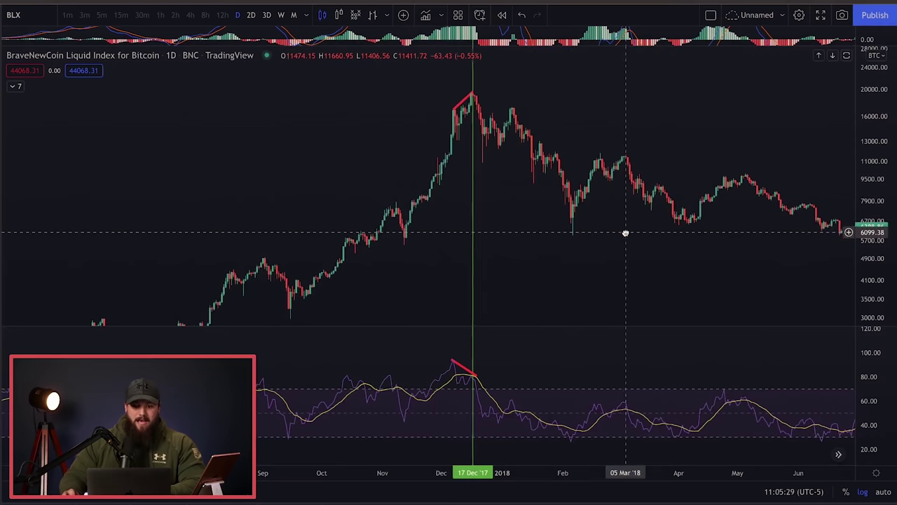
scroll(624, 234, "up", 3)
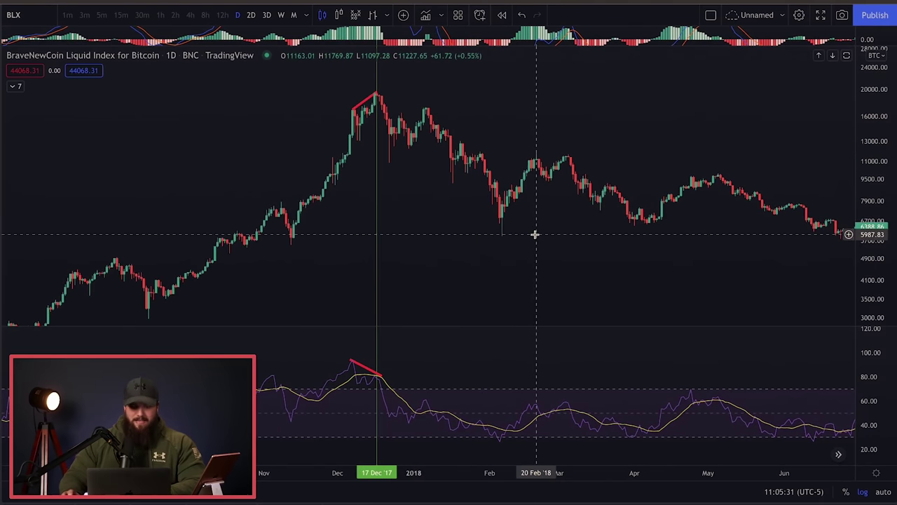
- Pan past the December 2018 low toward mid-2019, stretching the price scale vertically
left_click_drag(695, 257, 161, 251)
left_click_drag(758, 178, 675, 162)
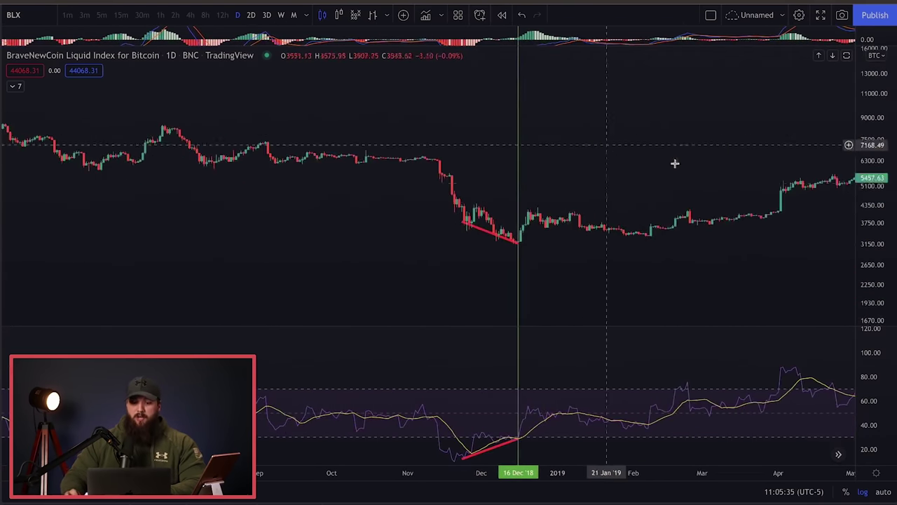
left_click_drag(876, 290, 876, 268)
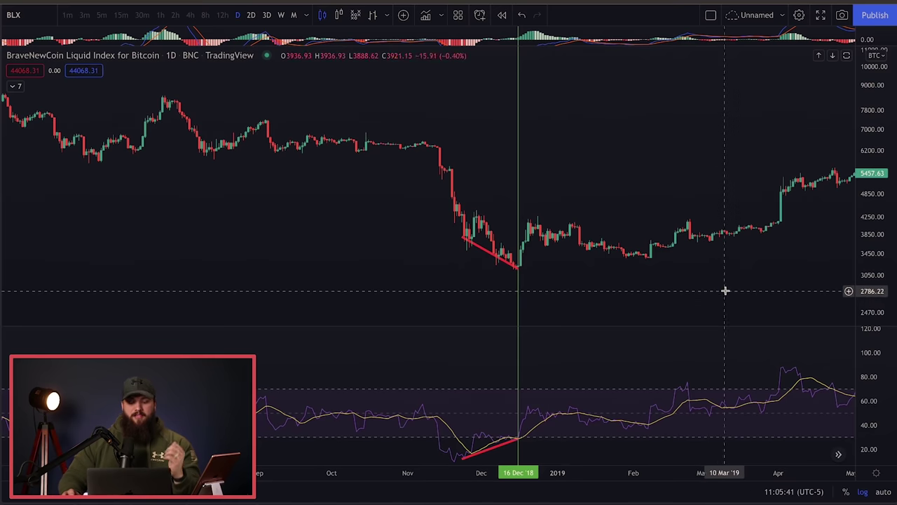
left_click_drag(737, 287, 377, 275)
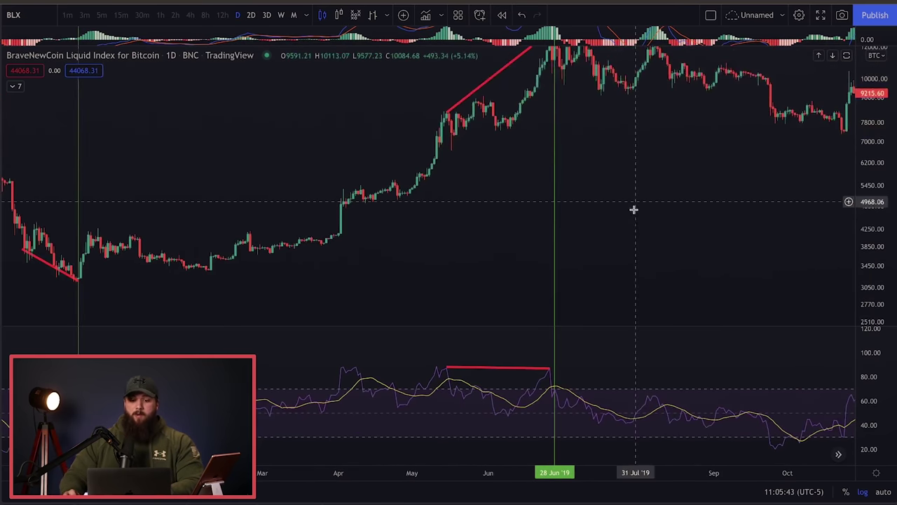
- Show late 2019 to mid-2020, rescale the RSI pane, and select the 12 Mar 2020 marker
left_click_drag(633, 208, 562, 283)
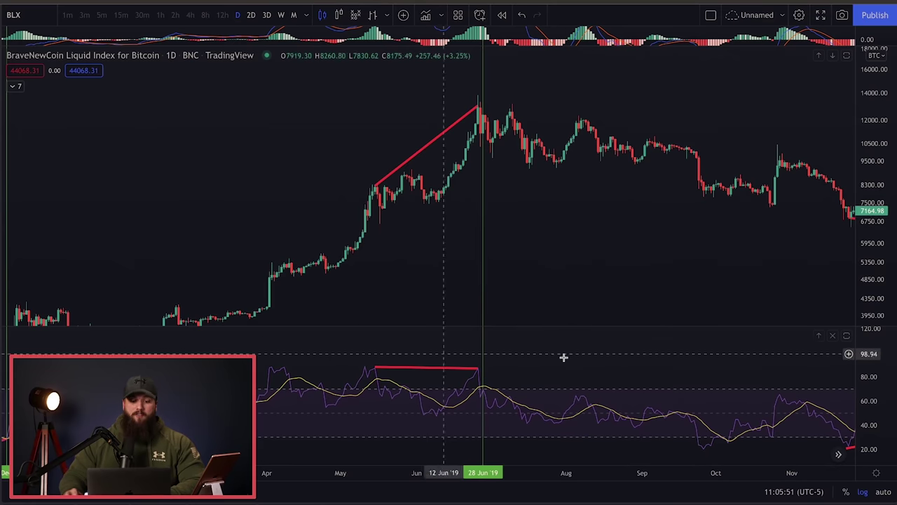
left_click_drag(763, 243, 282, 260)
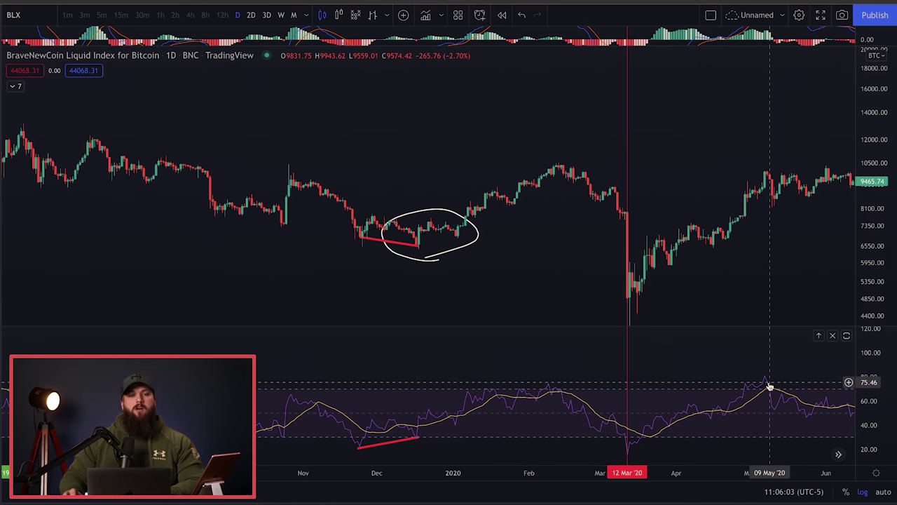
left_click_drag(869, 423, 869, 391)
left_click_drag(698, 371, 536, 319)
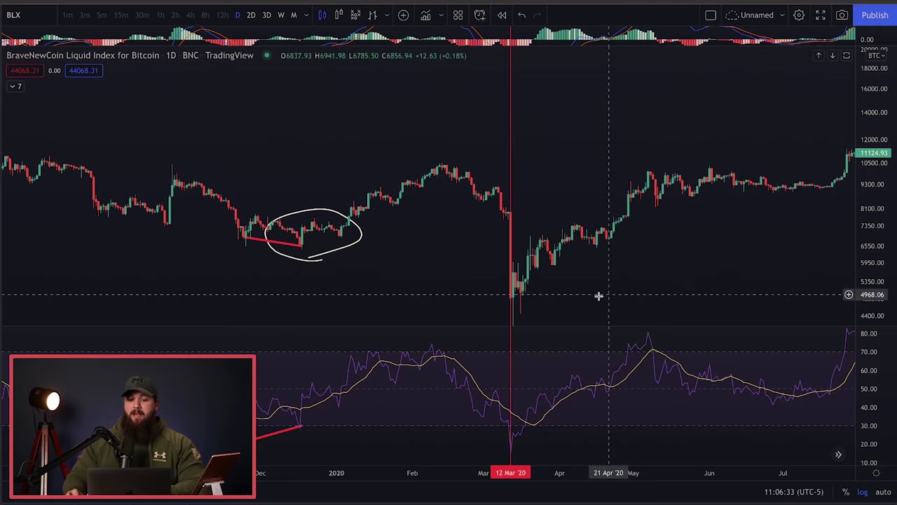
left_click(512, 301)
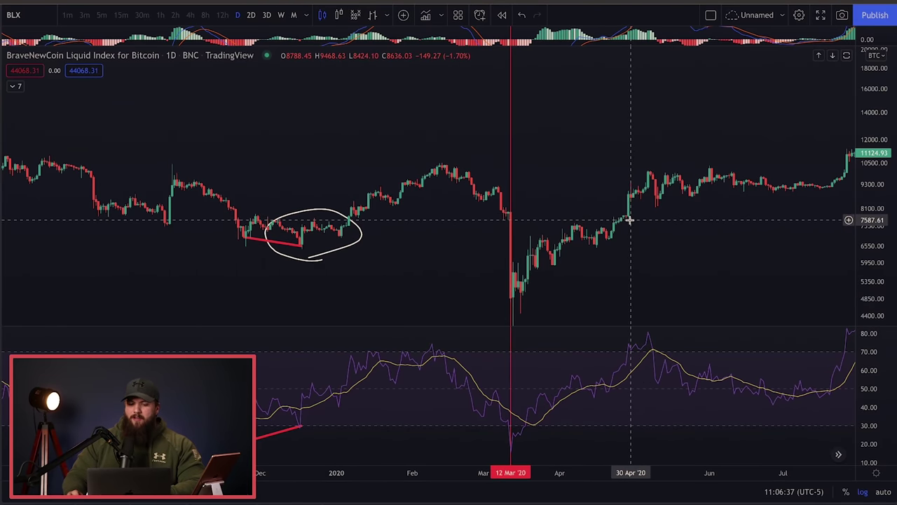
left_click_drag(464, 250, 691, 240)
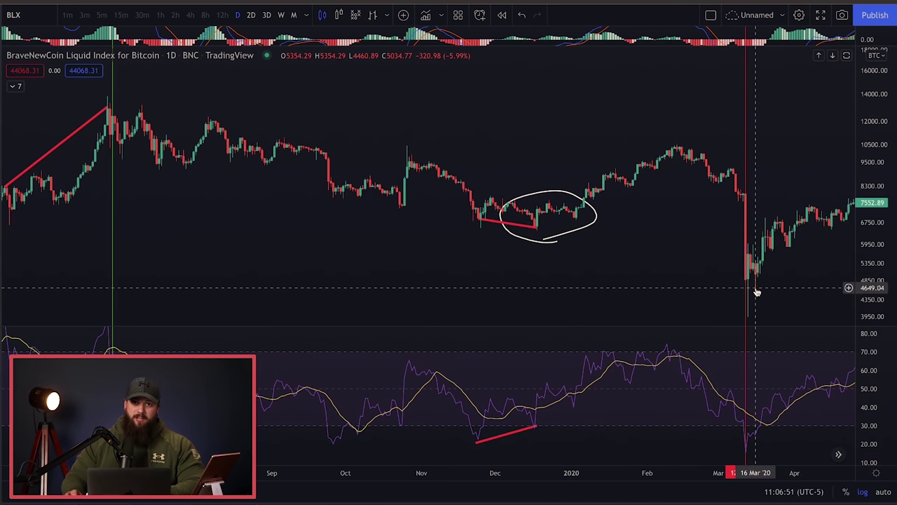
- Pan to the April 2021 peak and select its 15 Apr 21 vertical marker
left_click_drag(364, 286, 301, 288)
left_click_drag(764, 237, 336, 311)
left_click_drag(659, 213, 335, 354)
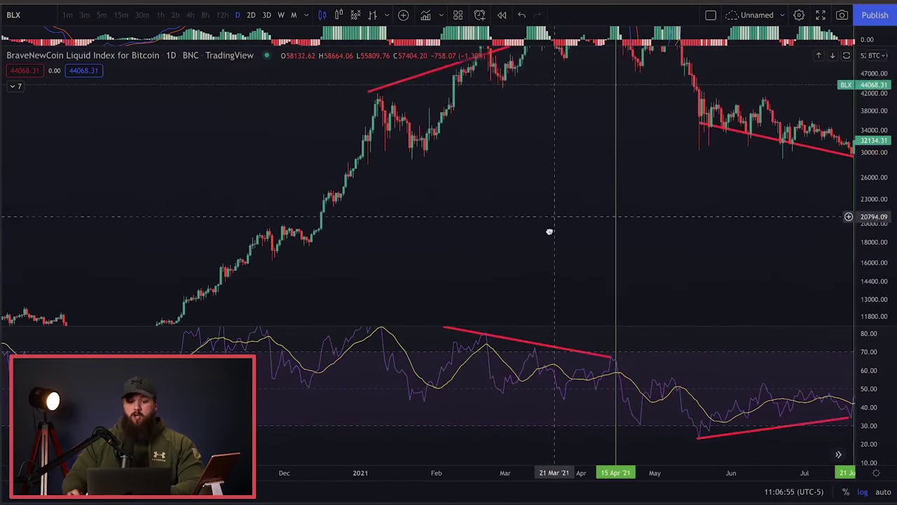
left_click_drag(554, 214, 521, 316)
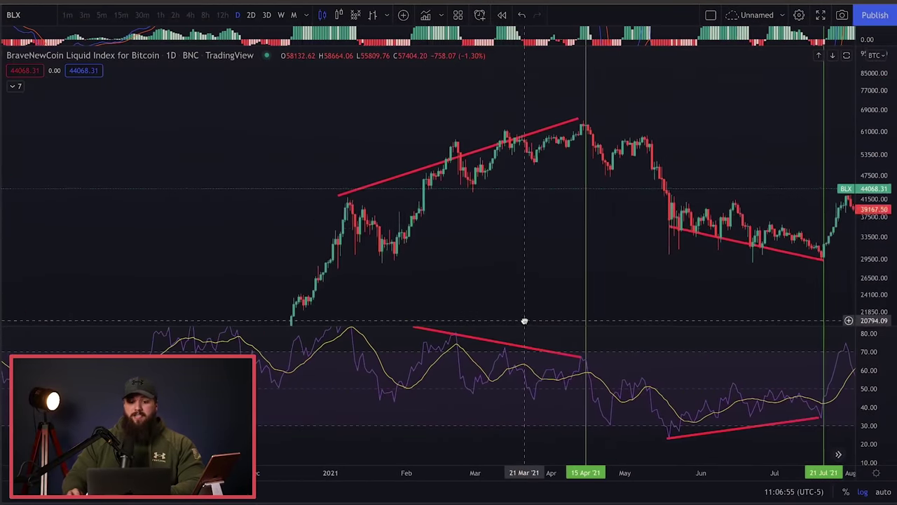
left_click(586, 126)
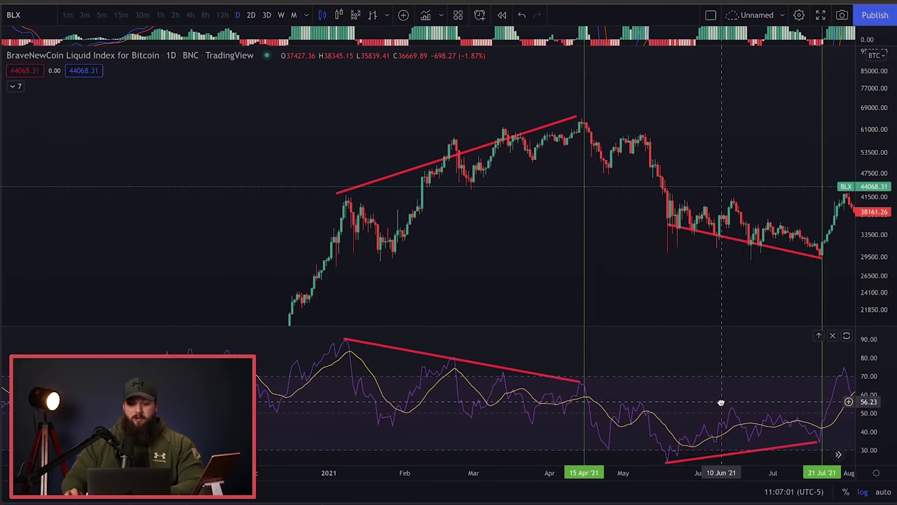
- Pan past July into late 2021 and stretch the price scale toward the November 2021 peak
left_click_drag(725, 367, 613, 287)
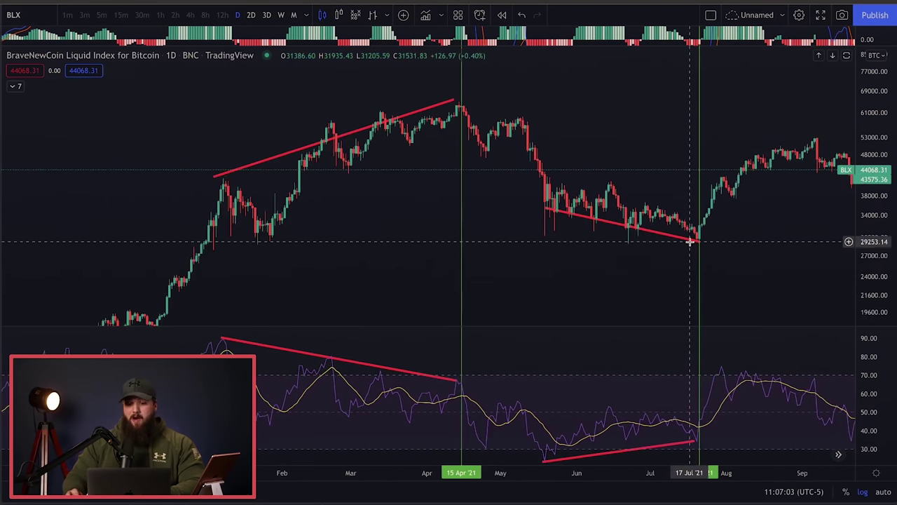
left_click_drag(727, 273, 472, 320)
left_click_drag(650, 259, 611, 232)
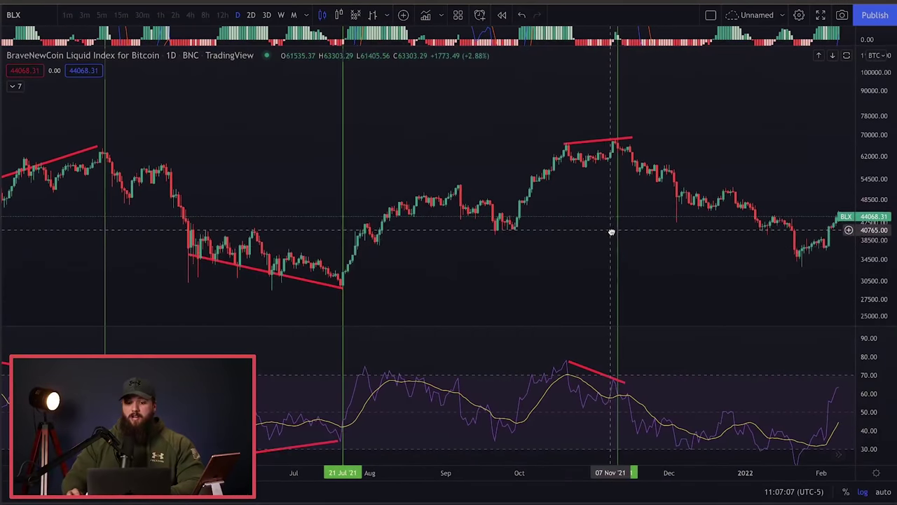
left_click_drag(870, 204, 869, 163)
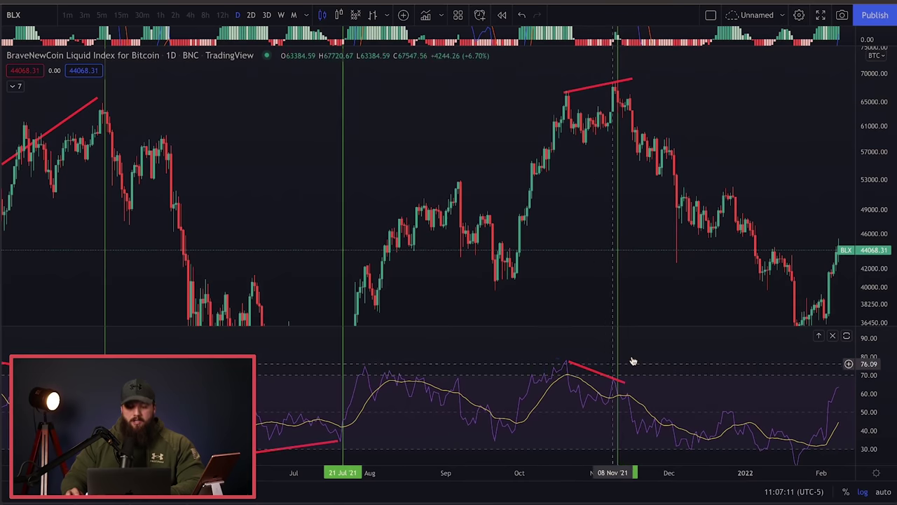
left_click_drag(687, 297, 526, 242)
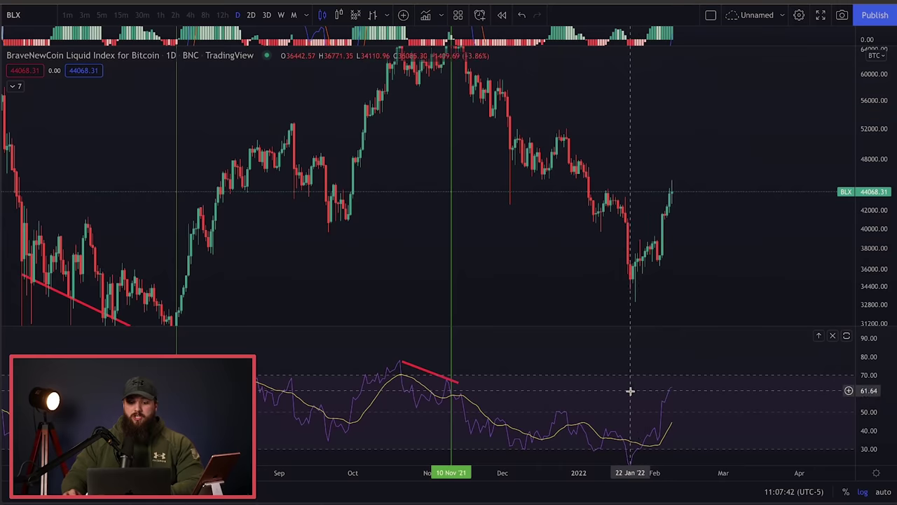
- Shift the RSI lines higher in their pane around the January 2022 low
left_click_drag(630, 391, 623, 353)
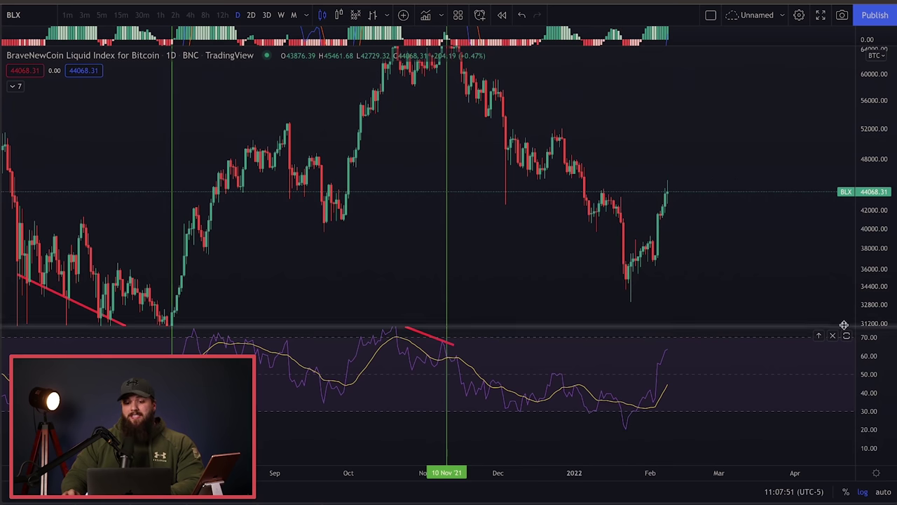
left_click_drag(792, 264, 776, 287)
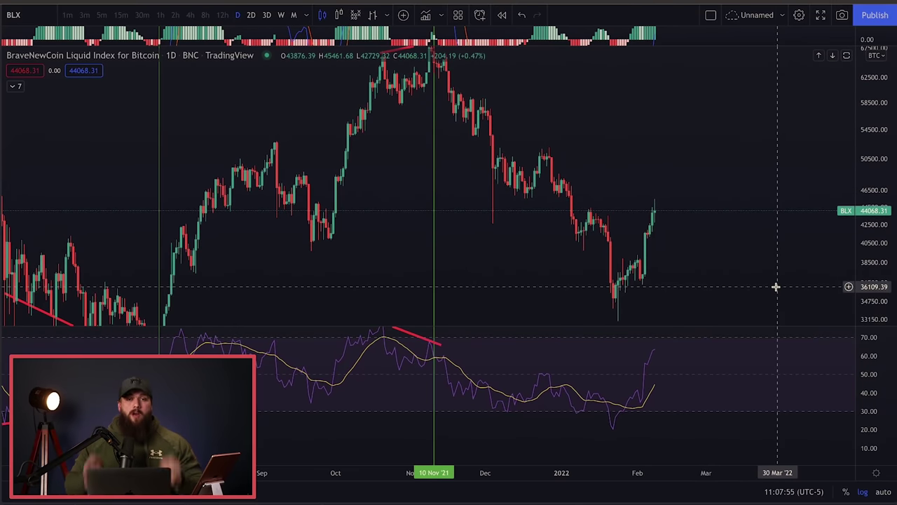